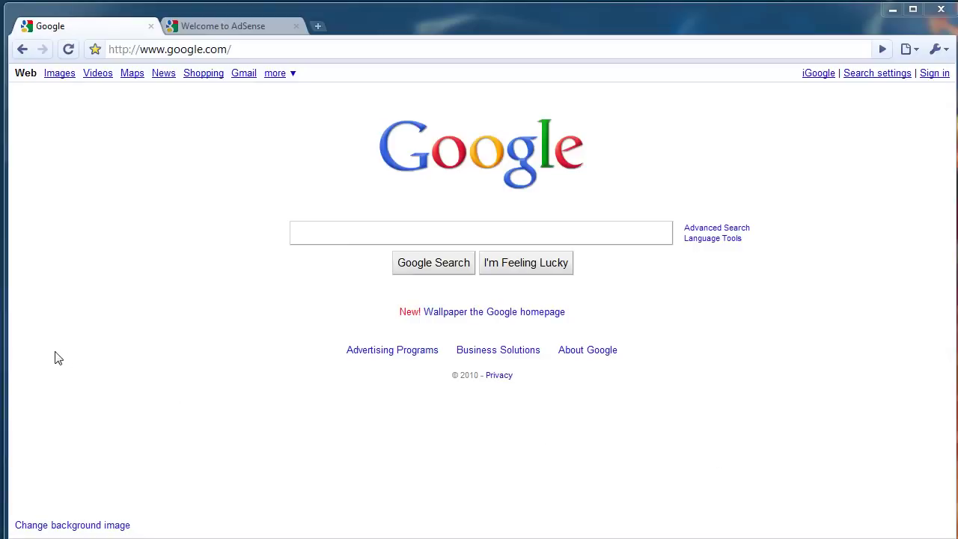
# Enlarge the Chrome window slightly and select the web address in the address bar
pyautogui.moveTo(6, 268); pyautogui.dragTo(3, 268)
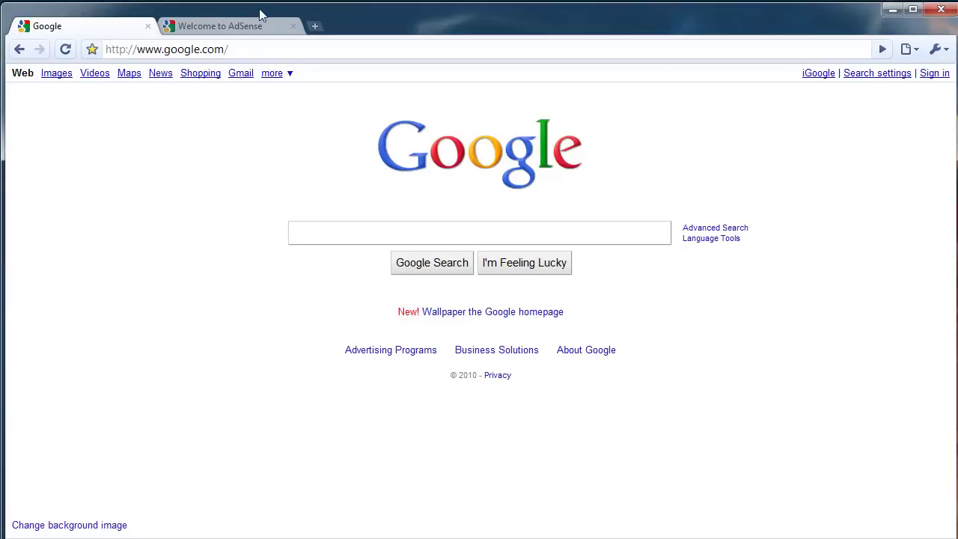
pyautogui.moveTo(259, 6); pyautogui.dragTo(260, 4)
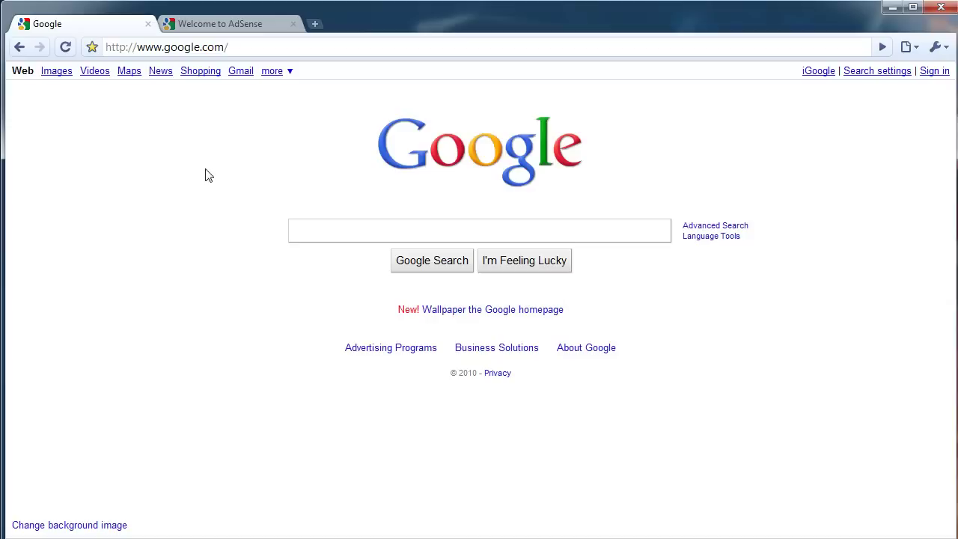
pyautogui.click(303, 46)
pyautogui.click(304, 46)
# Open the AdSense sign-up form from Welcome to AdSense, try its Website URL field, then return to Google
pyautogui.click(177, 28)
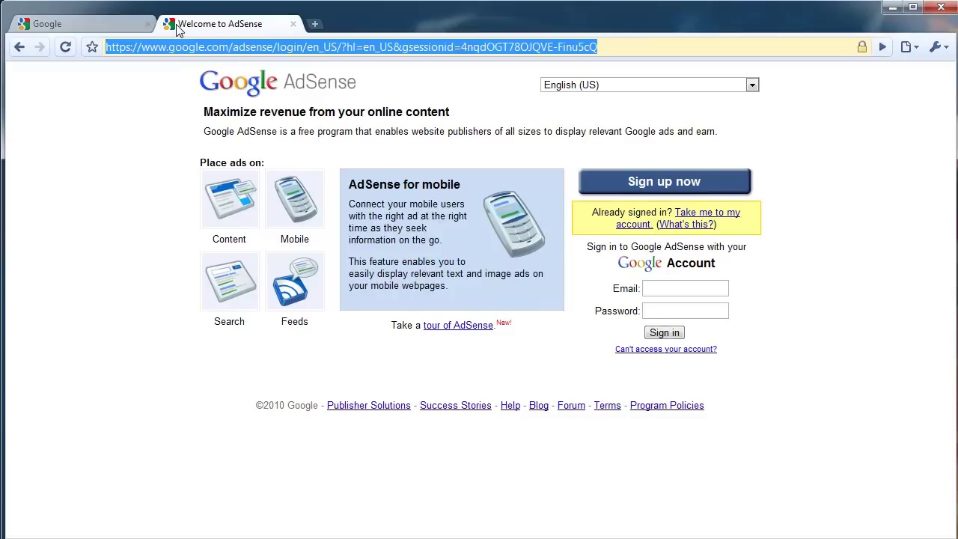
pyautogui.click(621, 181)
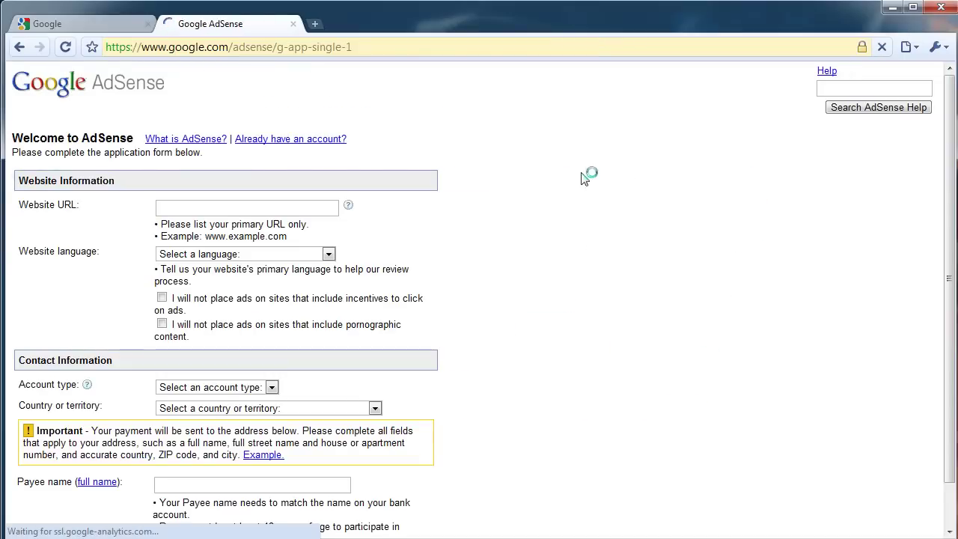
pyautogui.tripleClick(40, 207)
pyautogui.click(193, 211)
pyautogui.click(406, 229)
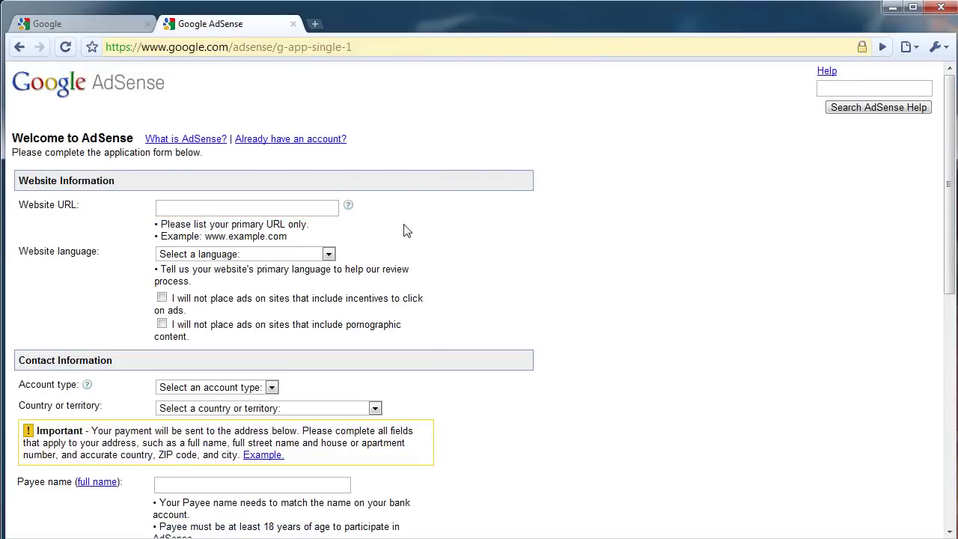
pyautogui.click(123, 27)
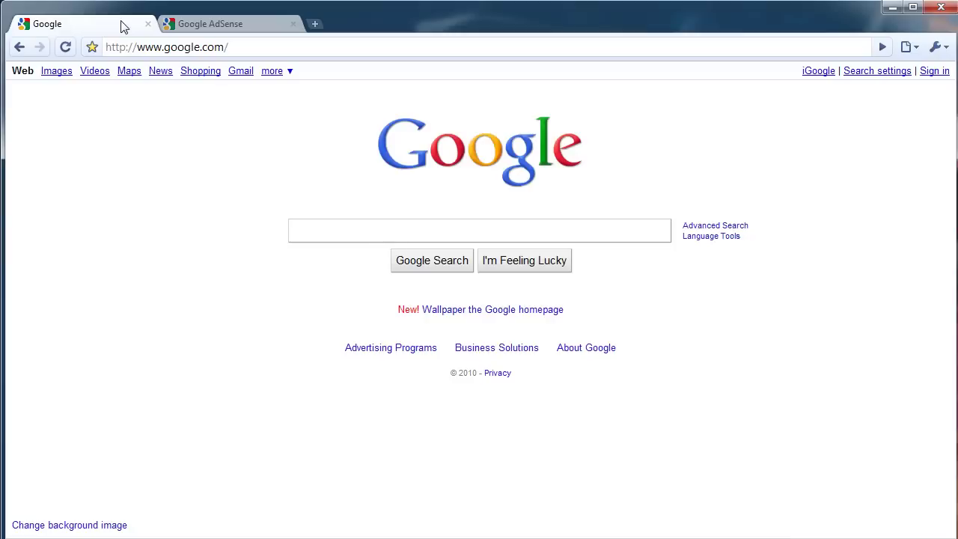
# Search Google for 'blogger' and start creating a blog on Blogger's free-blog page
pyautogui.click(257, 47)
pyautogui.click(396, 226)
pyautogui.write('blogger')
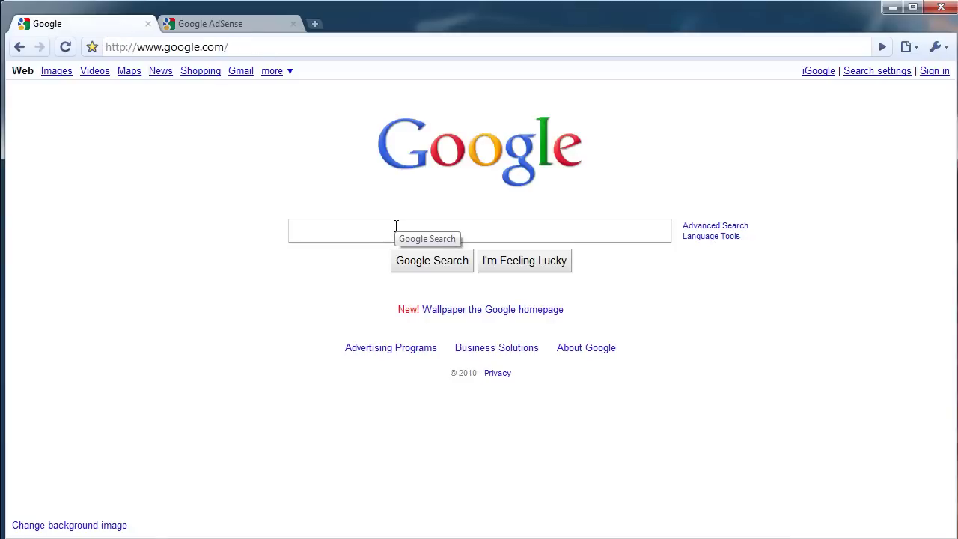
pyautogui.press('Return')
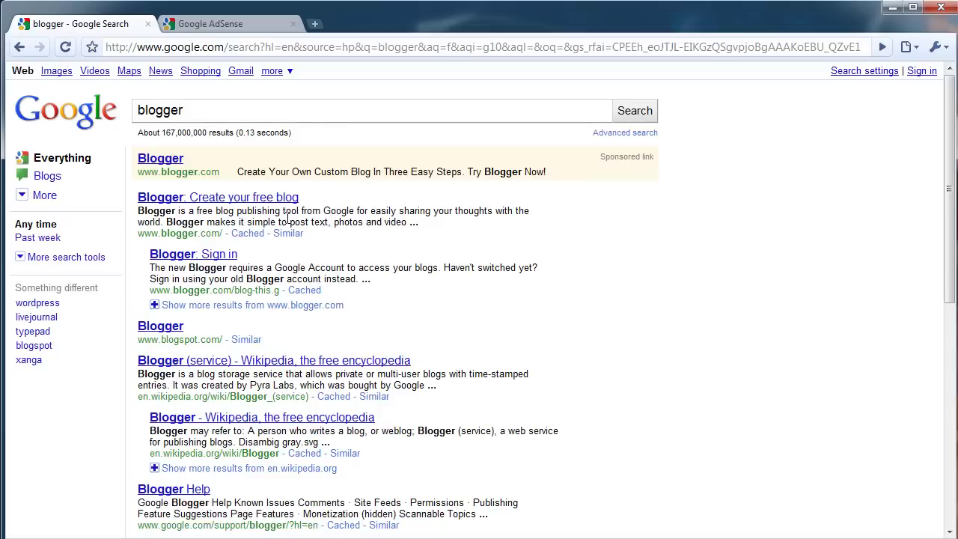
pyautogui.click(234, 197)
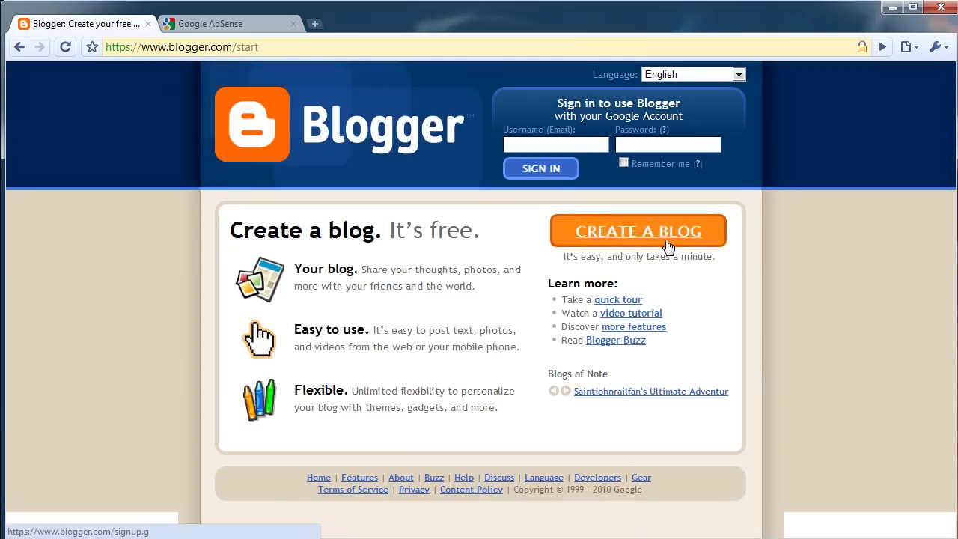
pyautogui.click(662, 245)
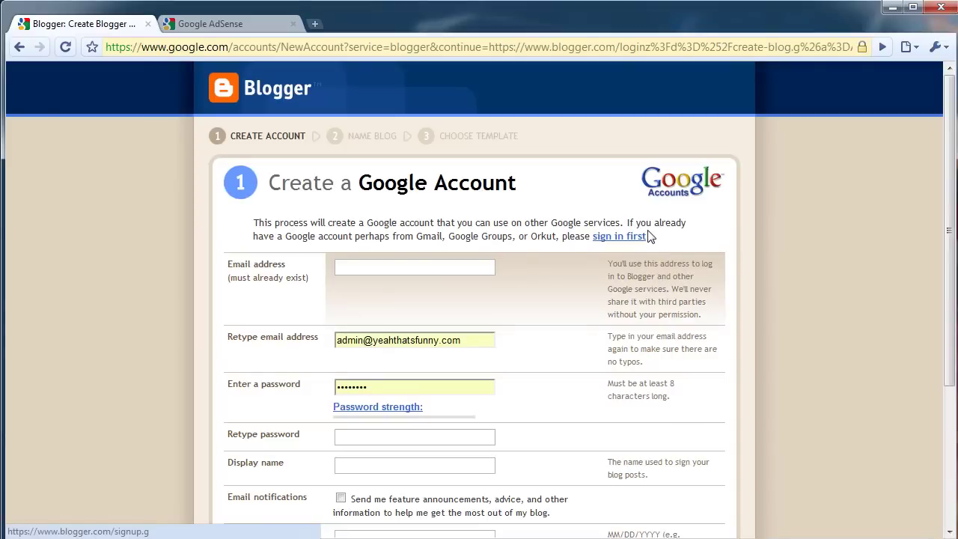
# Clear the prefilled retype-email and password fields on the Create a Google Account form
pyautogui.click(459, 266)
pyautogui.tripleClick(491, 336)
pyautogui.press('BackSpace')
pyautogui.tripleClick(374, 386)
pyautogui.press('BackSpace')
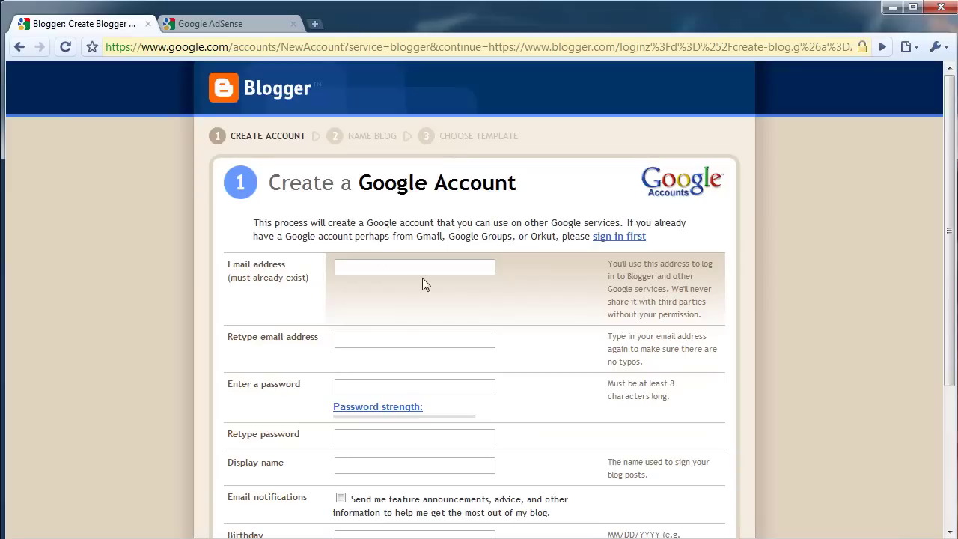
# Look over the account form, highlighting its heading and help text and scrolling through it
pyautogui.moveTo(608, 262); pyautogui.dragTo(706, 332)
pyautogui.click(709, 330)
pyautogui.click(364, 269)
pyautogui.moveTo(290, 282); pyautogui.dragTo(210, 258)
pyautogui.click(362, 267)
pyautogui.scroll(-3, 362, 269)
pyautogui.scroll(-3, 353, 254)
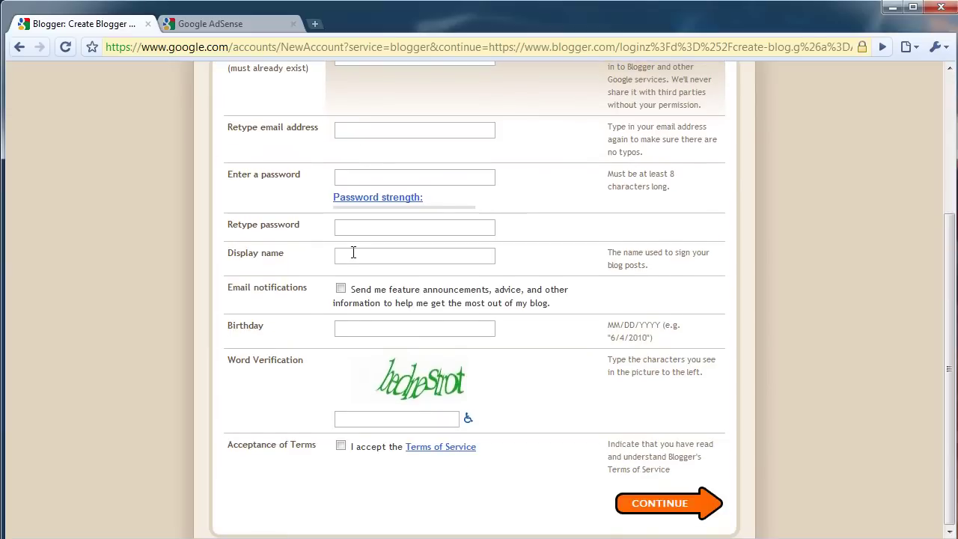
pyautogui.scroll(5, 353, 252)
pyautogui.scroll(-3, 353, 252)
pyautogui.scroll(3, 353, 252)
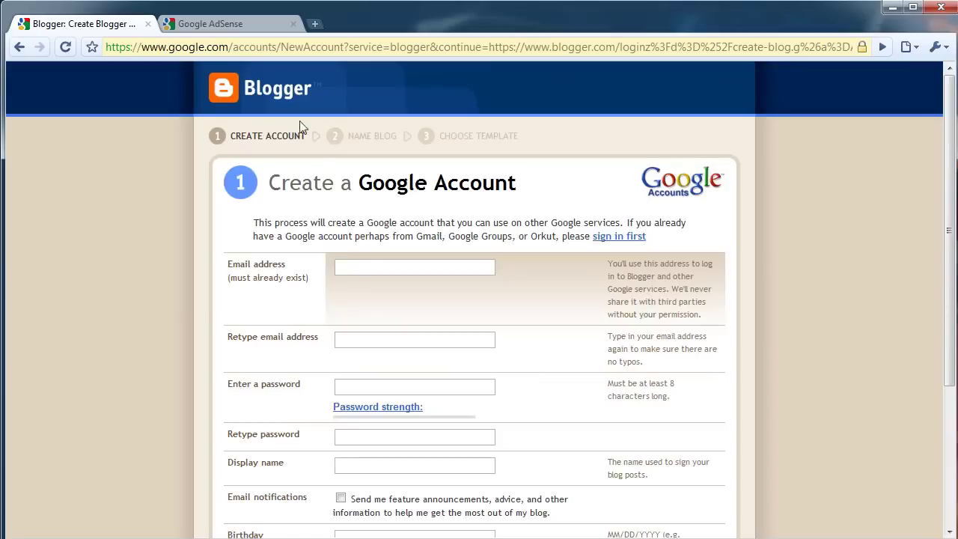
# Go to blogspot.com and sign in to Blogger with the account's username and password
pyautogui.click(239, 48)
pyautogui.write('blogspot.com')
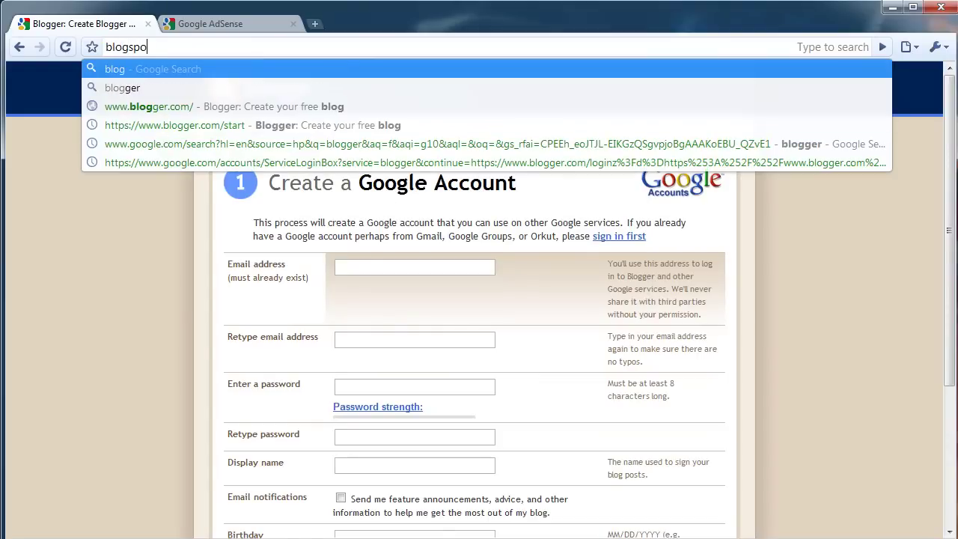
pyautogui.press('Return')
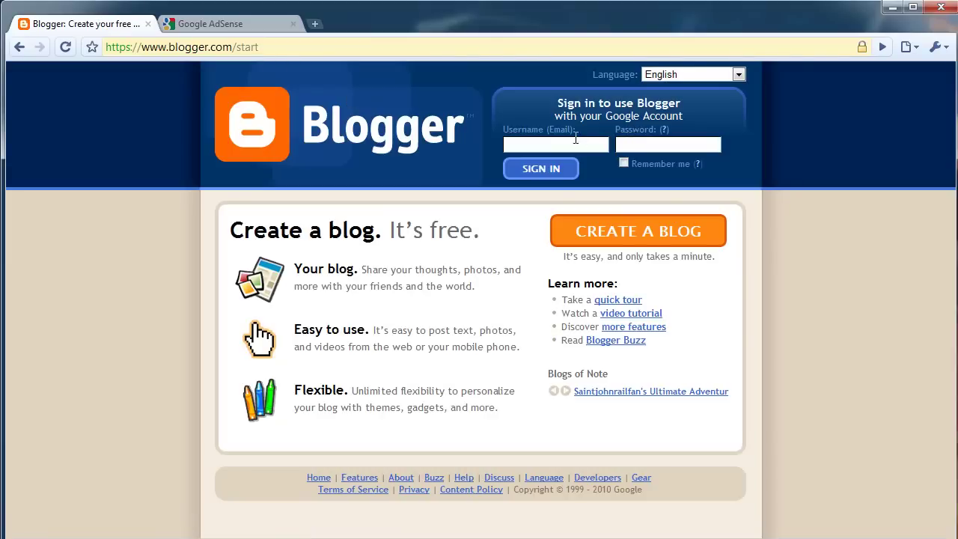
pyautogui.write('quackware')
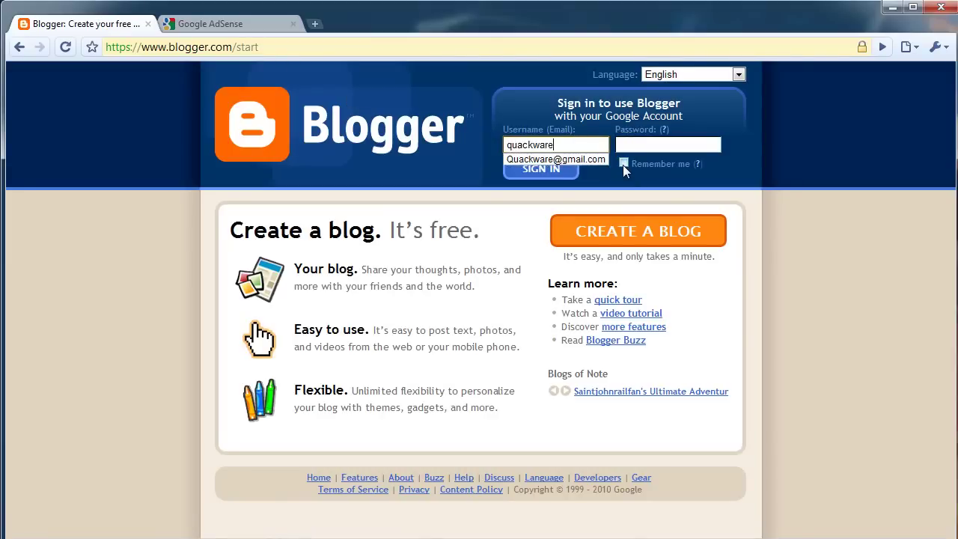
pyautogui.press('Tab')
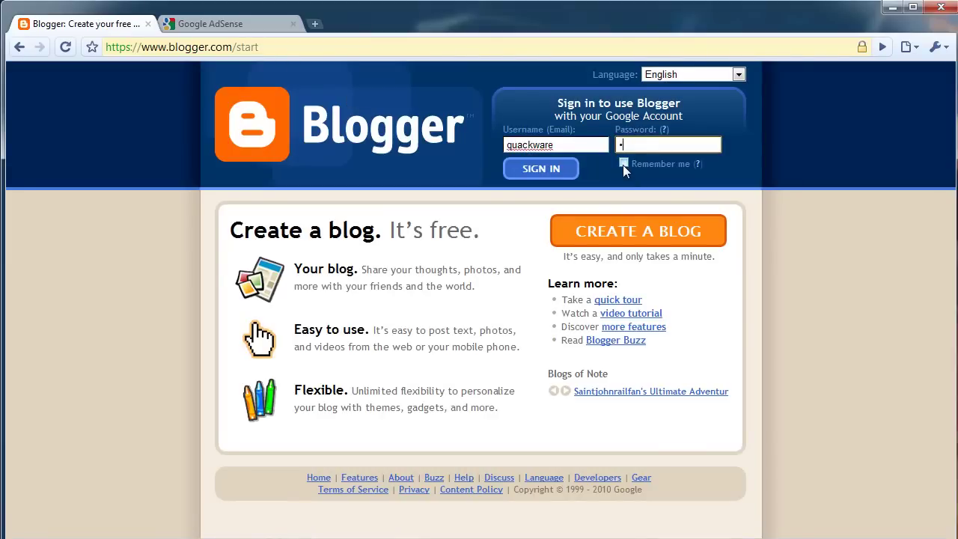
pyautogui.press('BackSpace')
pyautogui.write('•••••••••')
pyautogui.press('Return')
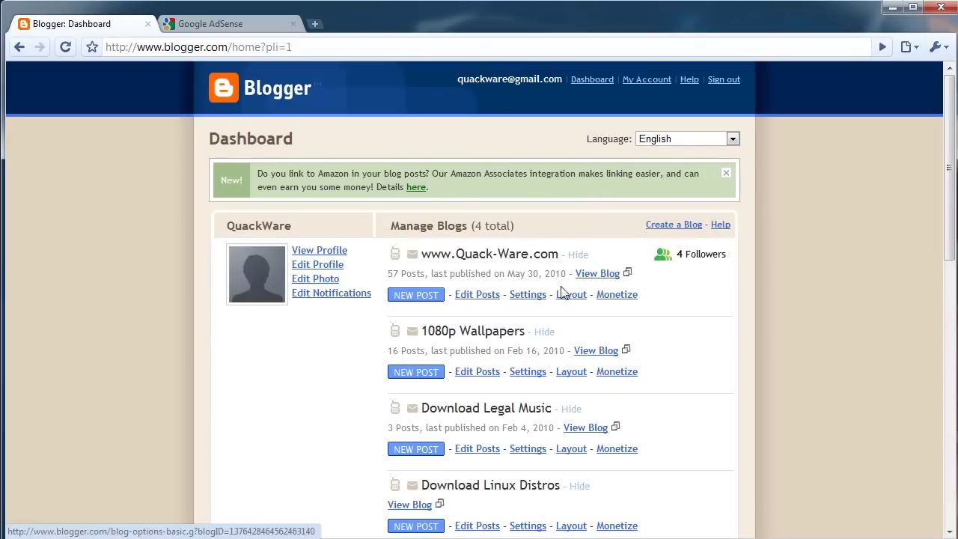
pyautogui.click(597, 273)
pyautogui.scroll(-1, 428, 272)
pyautogui.doubleClick(463, 454)
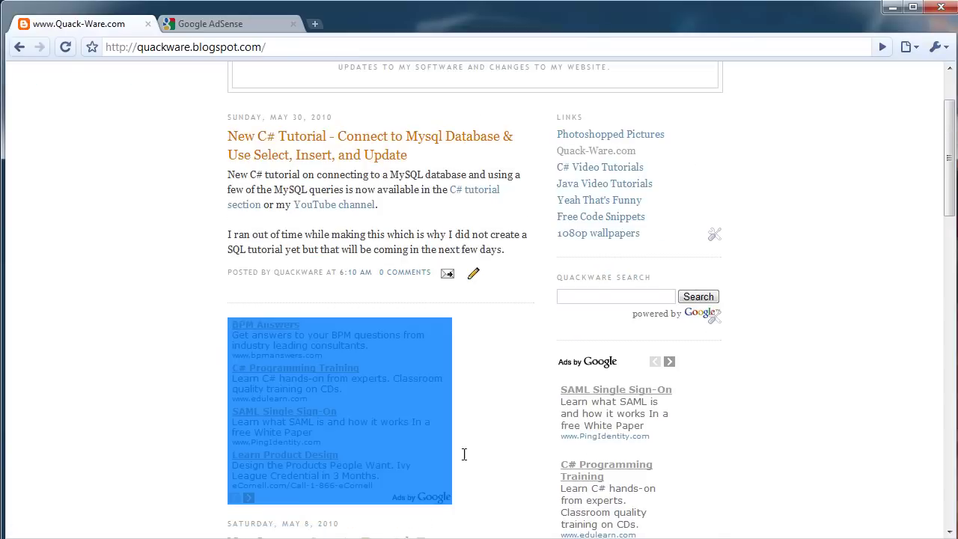
pyautogui.click(499, 442)
pyautogui.scroll(1, 492, 419)
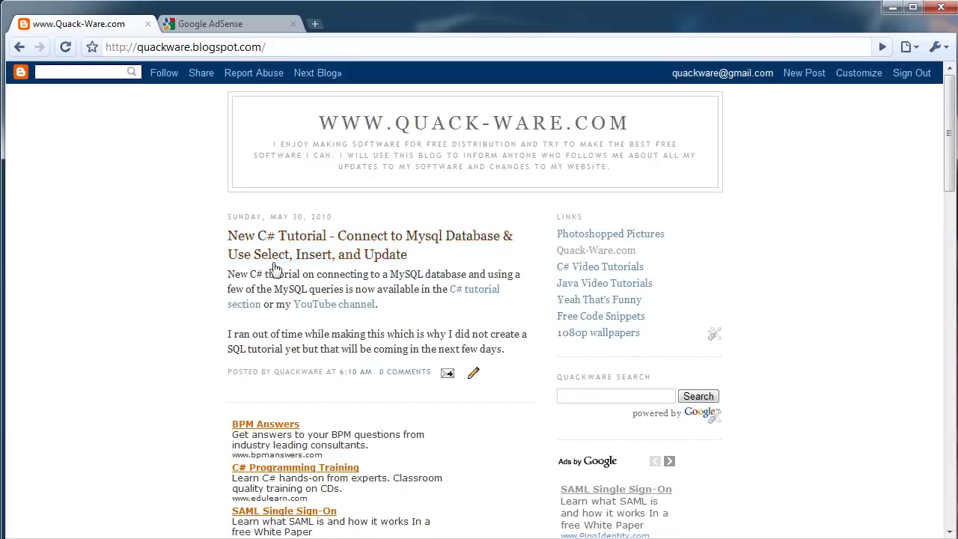
pyautogui.click(805, 74)
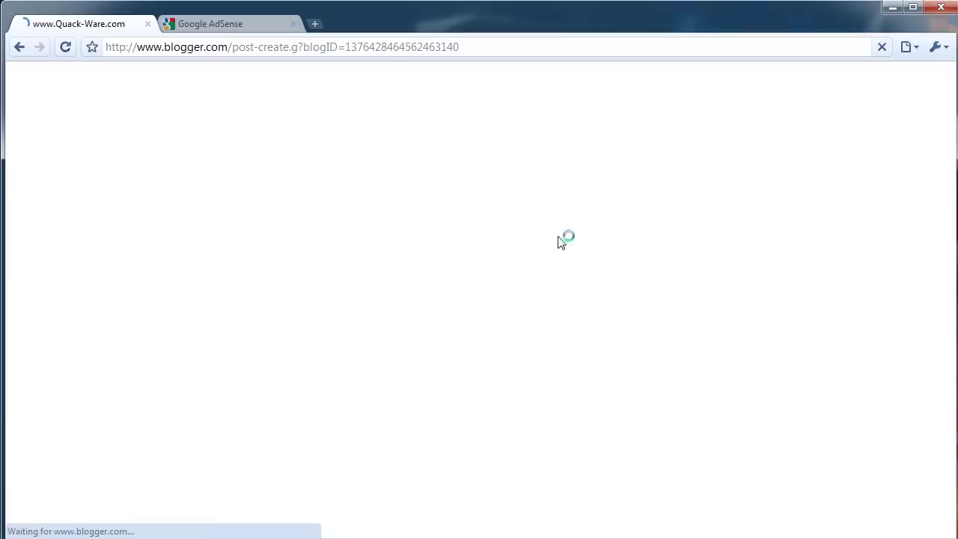
pyautogui.click(134, 174)
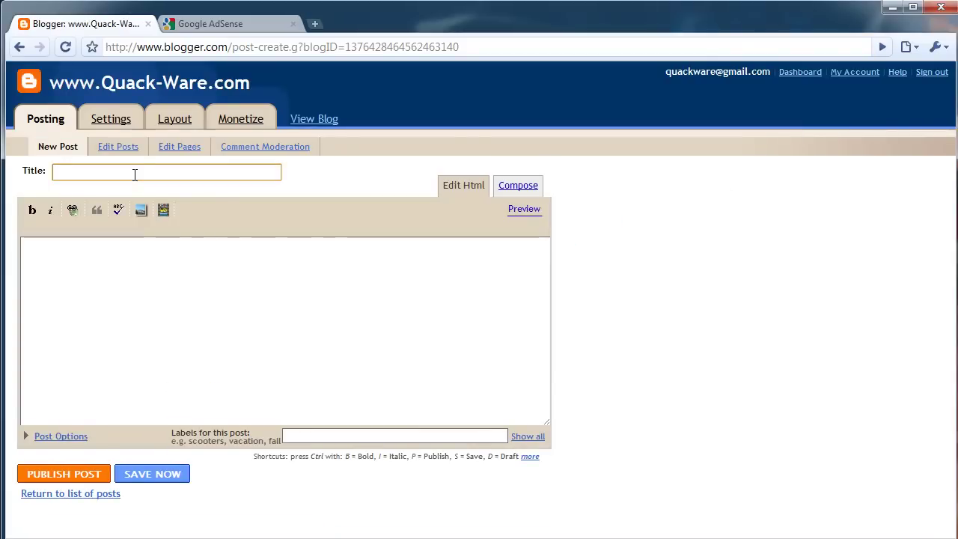
pyautogui.click(202, 24)
pyautogui.click(22, 25)
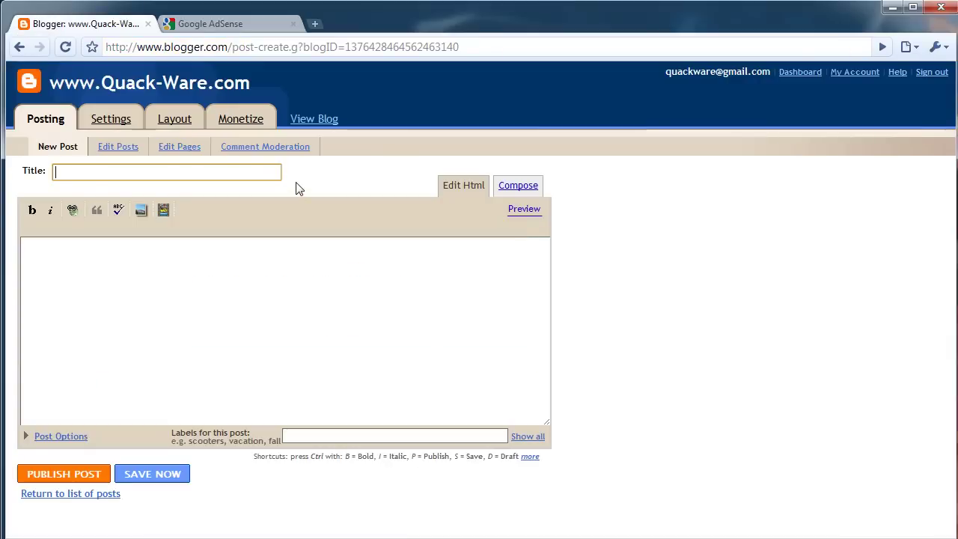
pyautogui.click(183, 25)
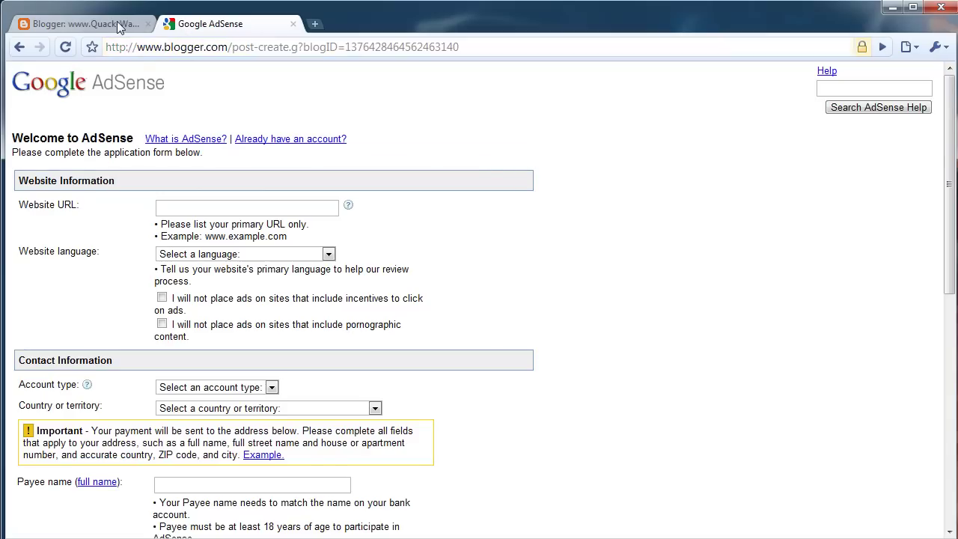
pyautogui.click(124, 26)
# Switch between the Blogger editor and the AdSense form, placing the caret in Website URL
pyautogui.click(233, 24)
pyautogui.click(111, 27)
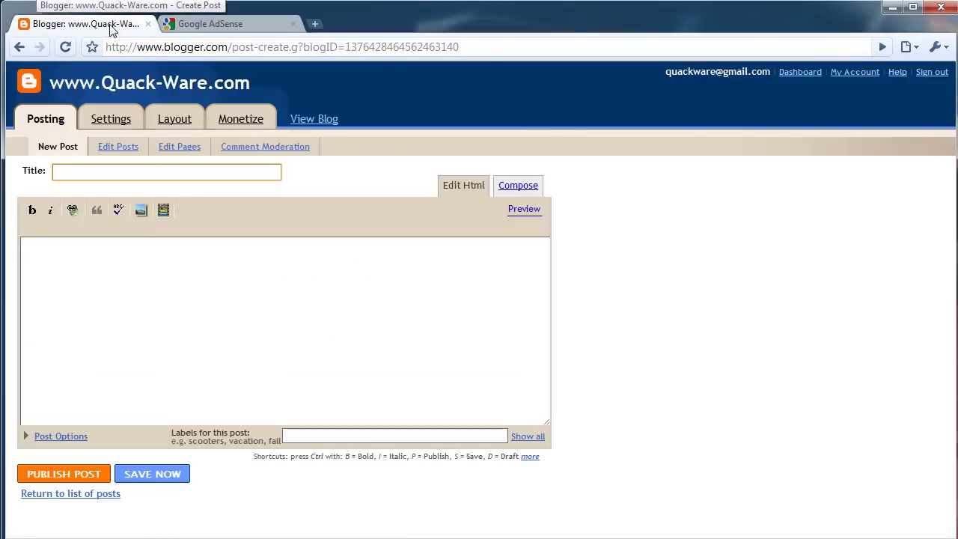
pyautogui.click(190, 26)
pyautogui.click(116, 24)
pyautogui.click(265, 30)
pyautogui.click(202, 208)
pyautogui.click(112, 24)
# Look over the AdSense form, including its website language list, then open a new Chrome tab
pyautogui.click(177, 23)
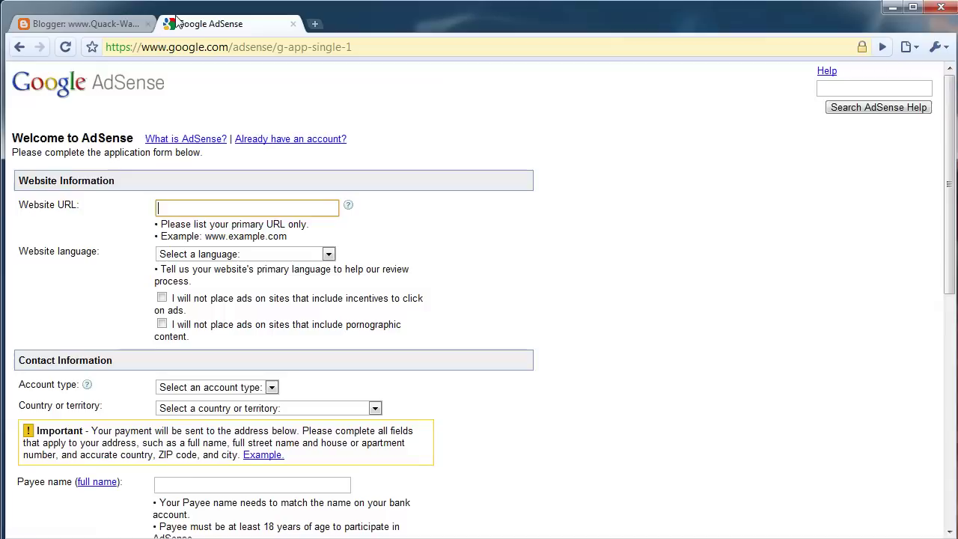
pyautogui.click(327, 254)
pyautogui.click(328, 254)
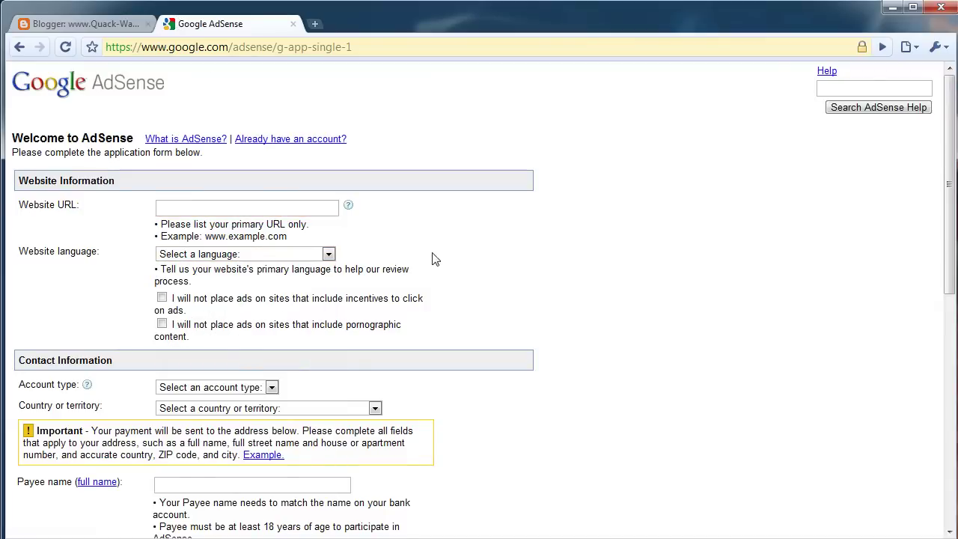
pyautogui.scroll(-4, 434, 259)
pyautogui.scroll(-3, 433, 259)
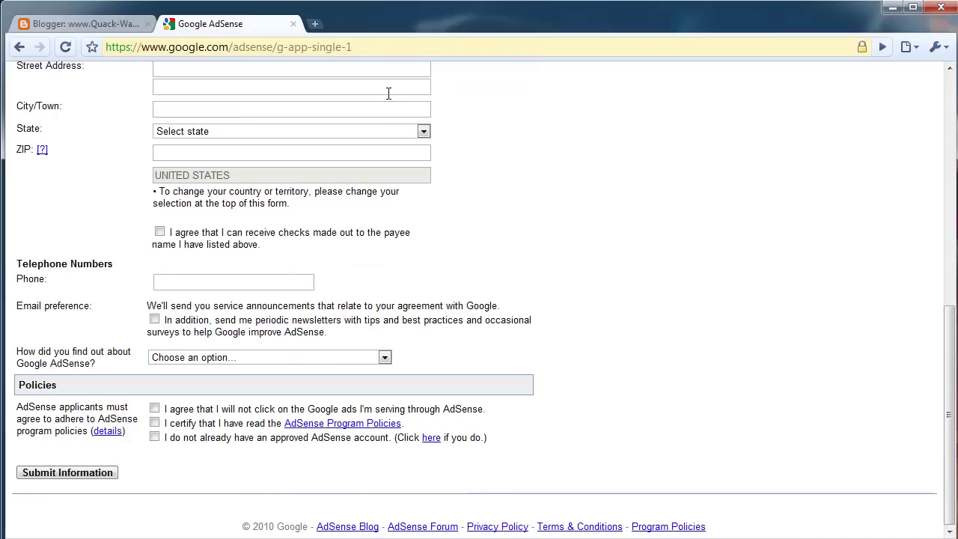
pyautogui.scroll(4, 652, 220)
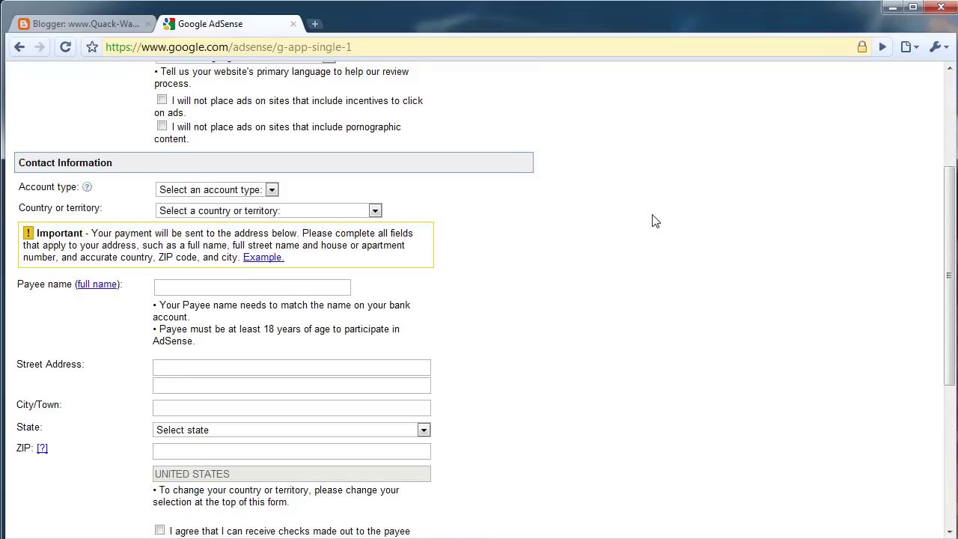
pyautogui.scroll(-4, 526, 262)
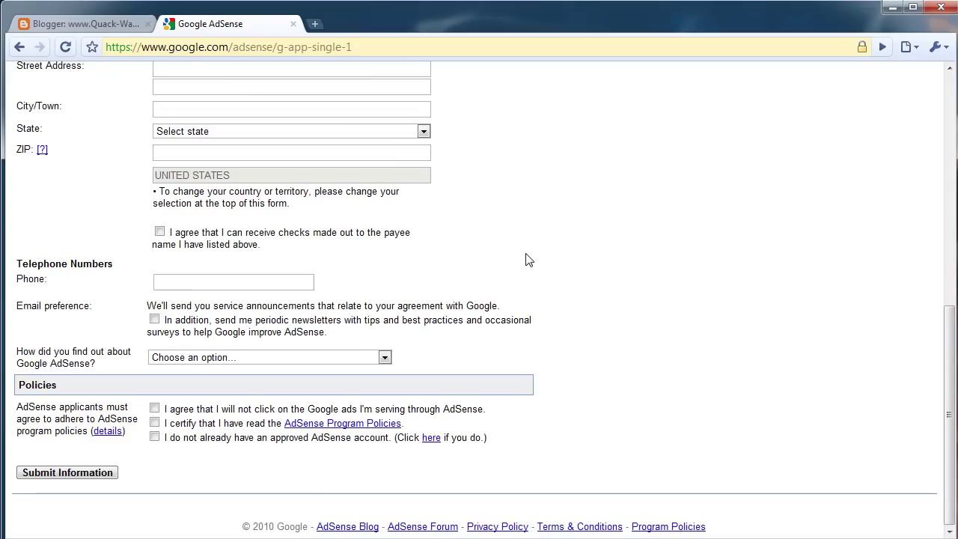
pyautogui.scroll(7, 536, 261)
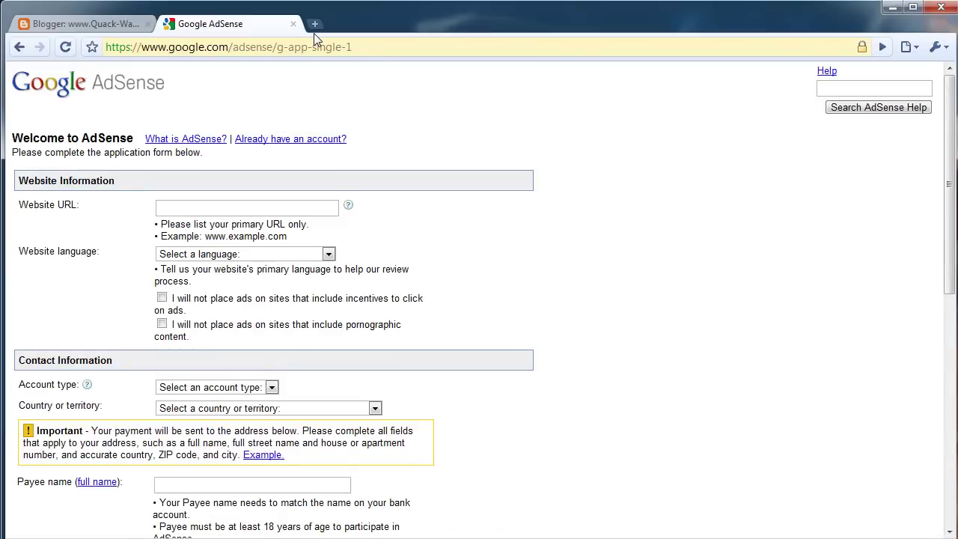
pyautogui.click(113, 24)
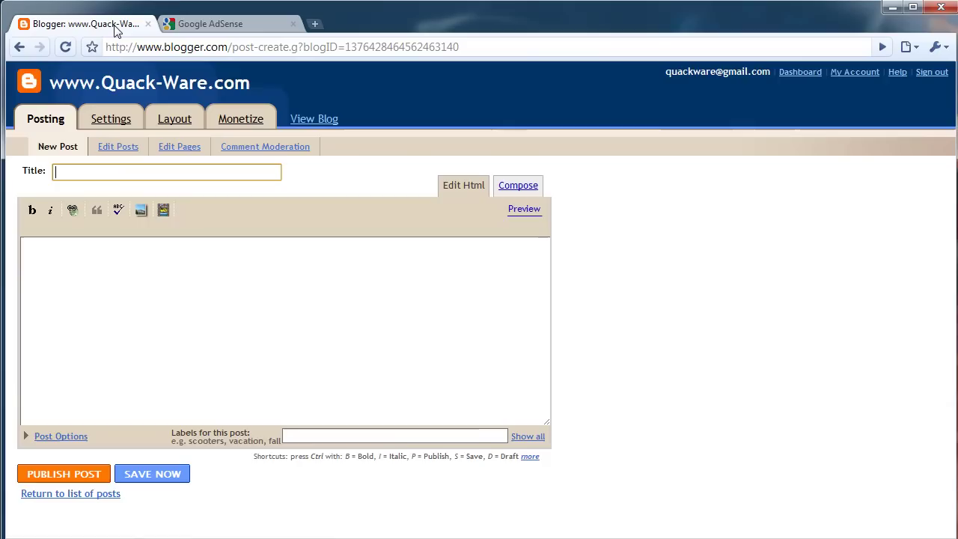
pyautogui.click(321, 23)
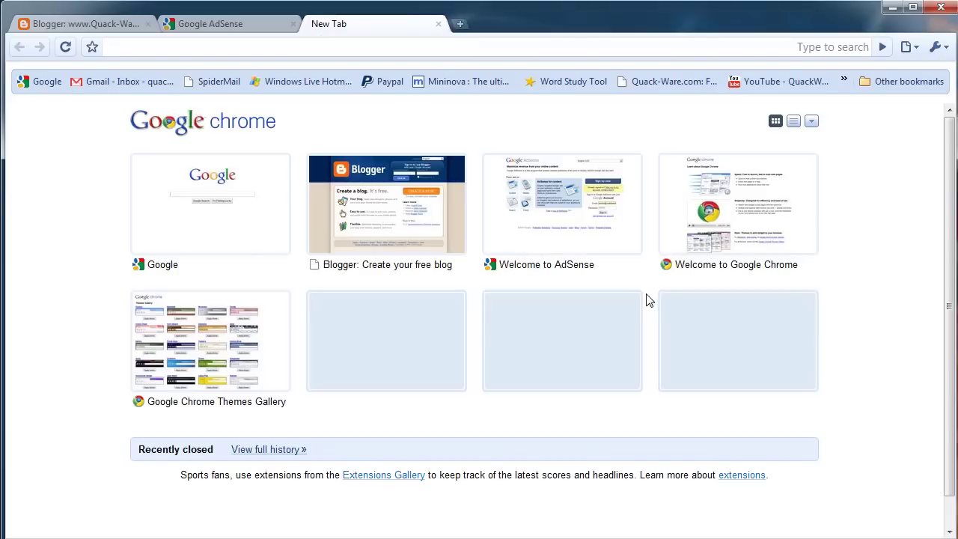
# Load youtube in the new tab and scroll around the YouTube home page
pyautogui.click(247, 224)
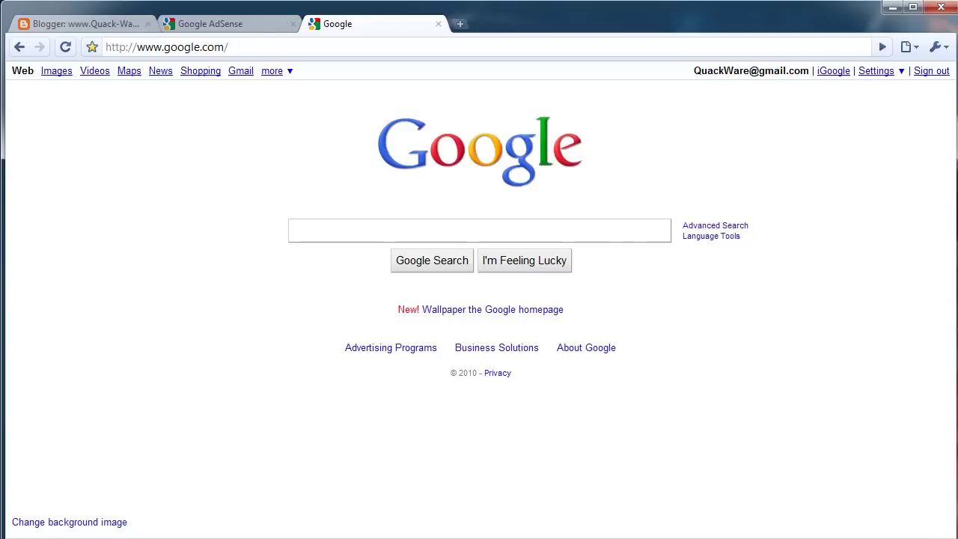
pyautogui.click(384, 46)
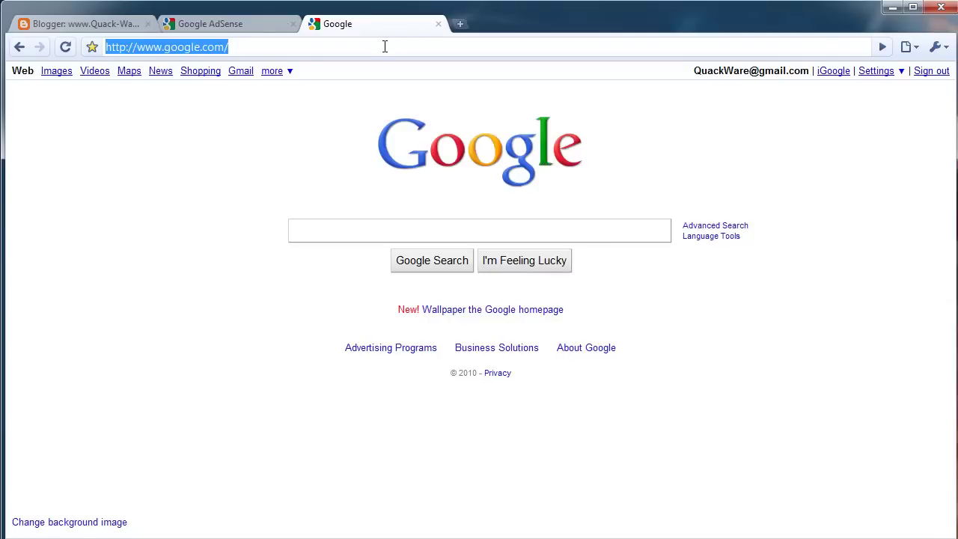
pyautogui.write('youtube')
pyautogui.press('Return')
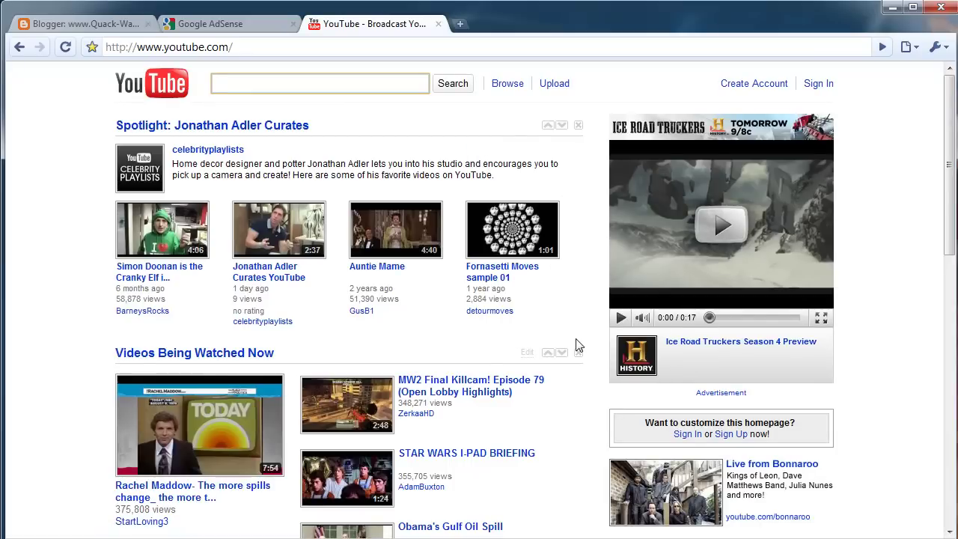
pyautogui.scroll(-3, 85, 364)
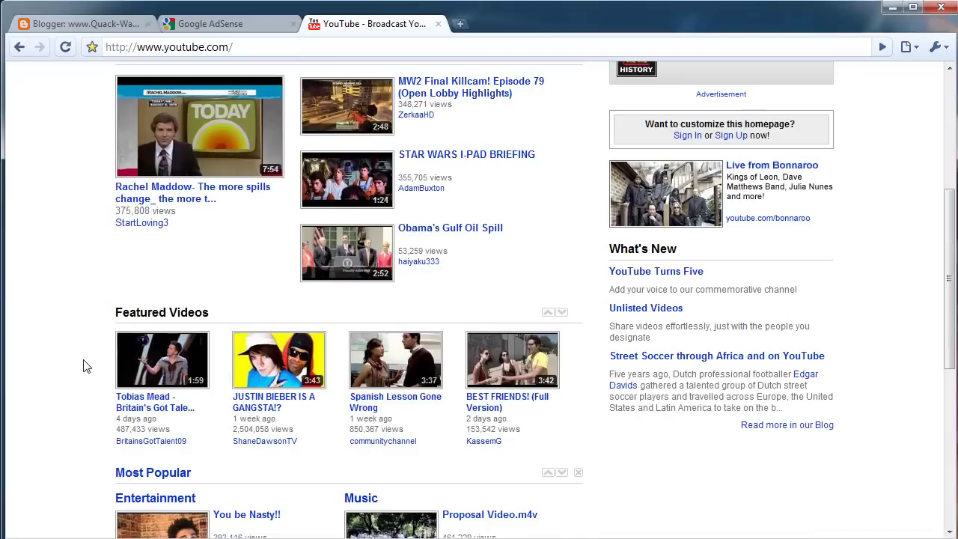
pyautogui.scroll(-4, 88, 363)
pyautogui.scroll(7, 90, 360)
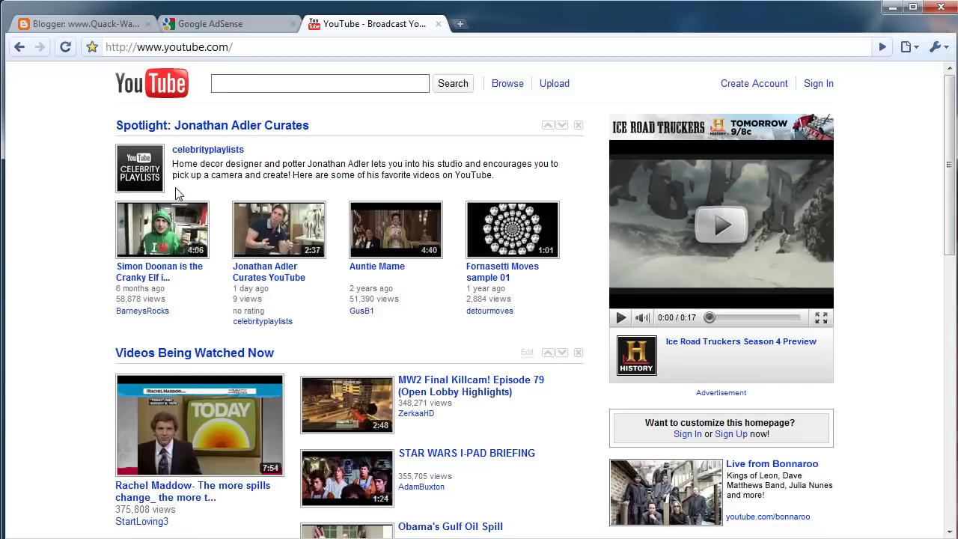
# Go to flixya.com and scroll down to its Sign Up panel offering 100% ad revenue
pyautogui.click(233, 52)
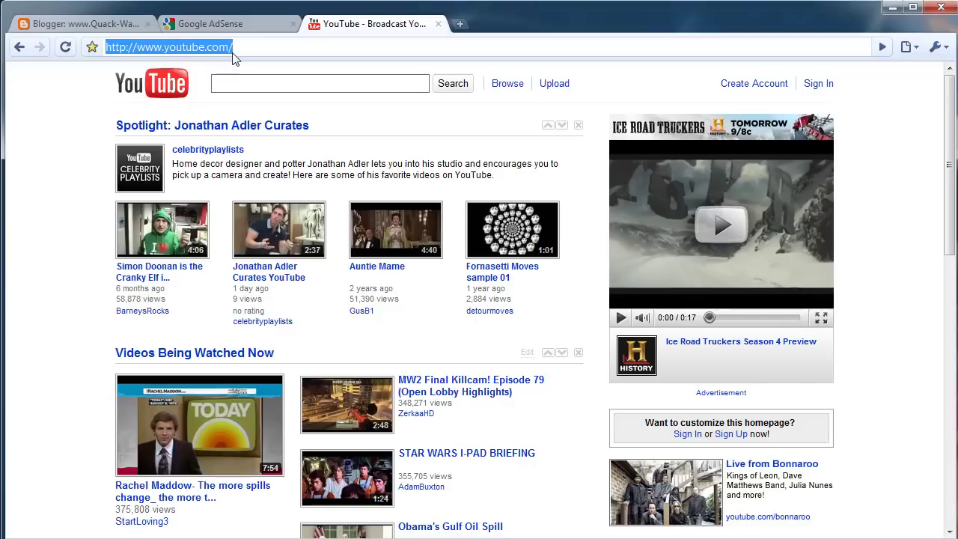
pyautogui.write('flixya.co')
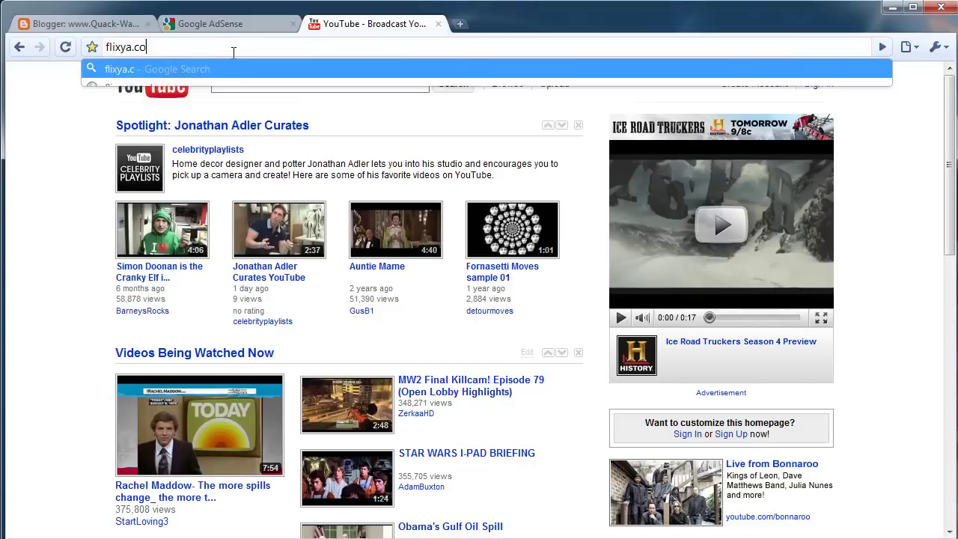
pyautogui.write('m')
pyautogui.press('Return')
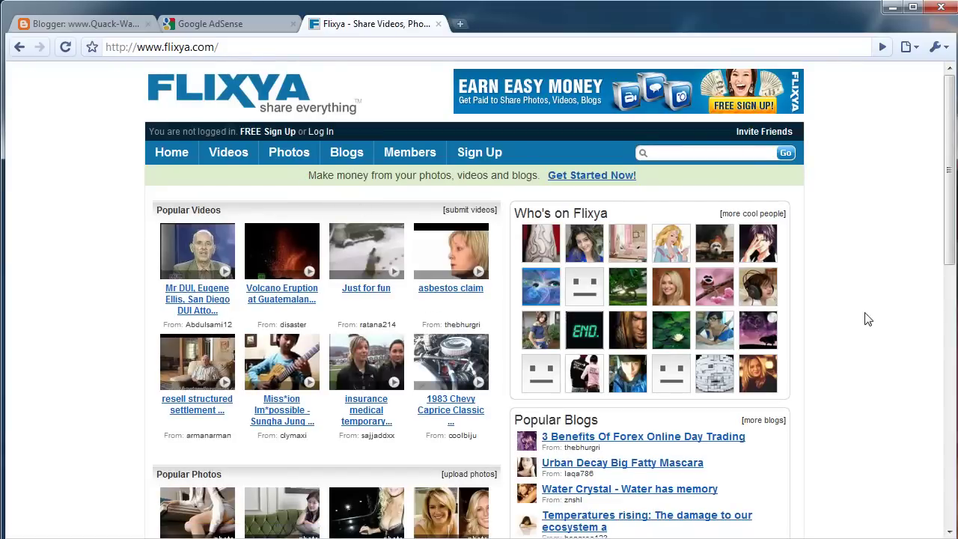
pyautogui.scroll(-10, 867, 318)
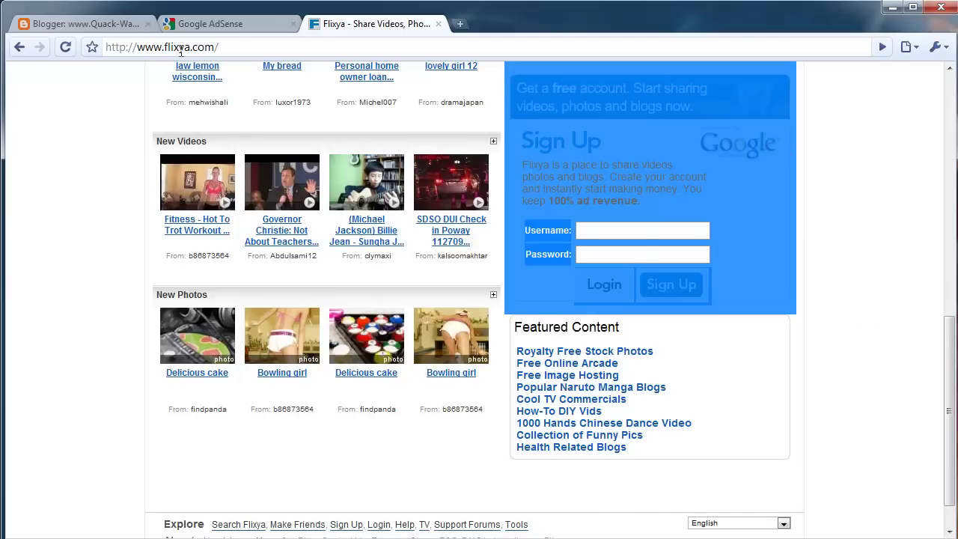
# Go to google and search for 'adsense revenue sharing sites'
pyautogui.click(231, 47)
pyautogui.write('google')
pyautogui.press('Return')
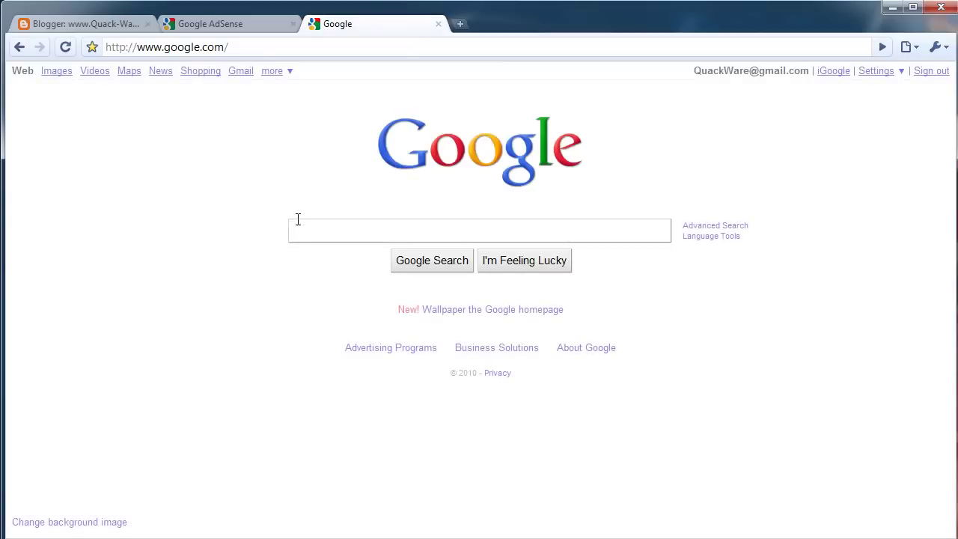
pyautogui.write('g')
pyautogui.press('BackSpace')
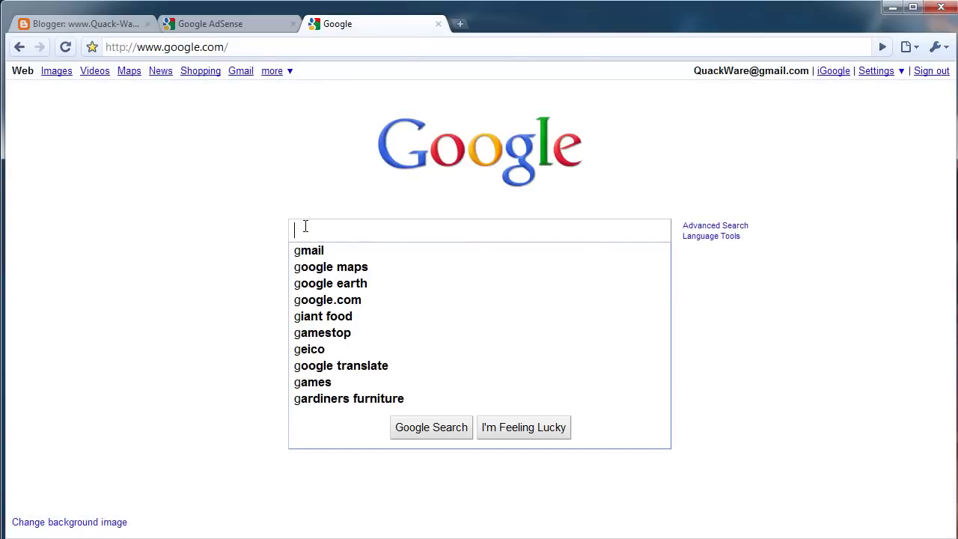
pyautogui.write('adsense revenue sharing')
pyautogui.press('Return')
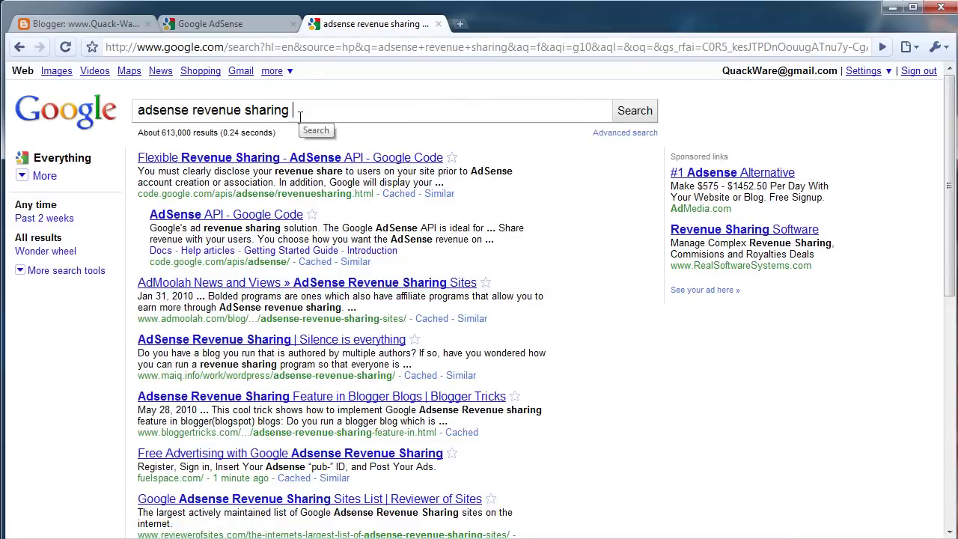
pyautogui.write('sites')
pyautogui.press('Return')
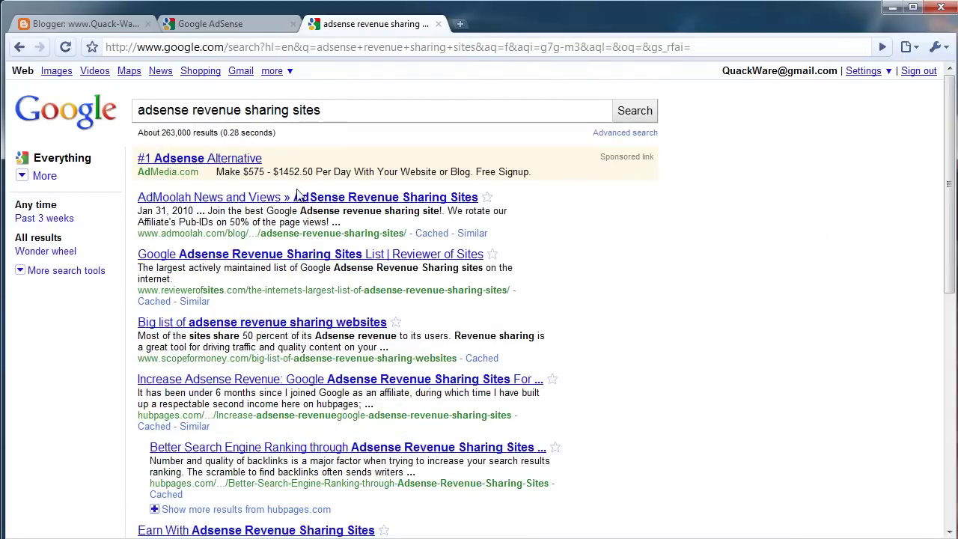
# Open AdMoolah's AdSense Revenue Sharing Sites article, mark its Blogging and Other site lists, then return to the AdSense form
pyautogui.click(299, 198)
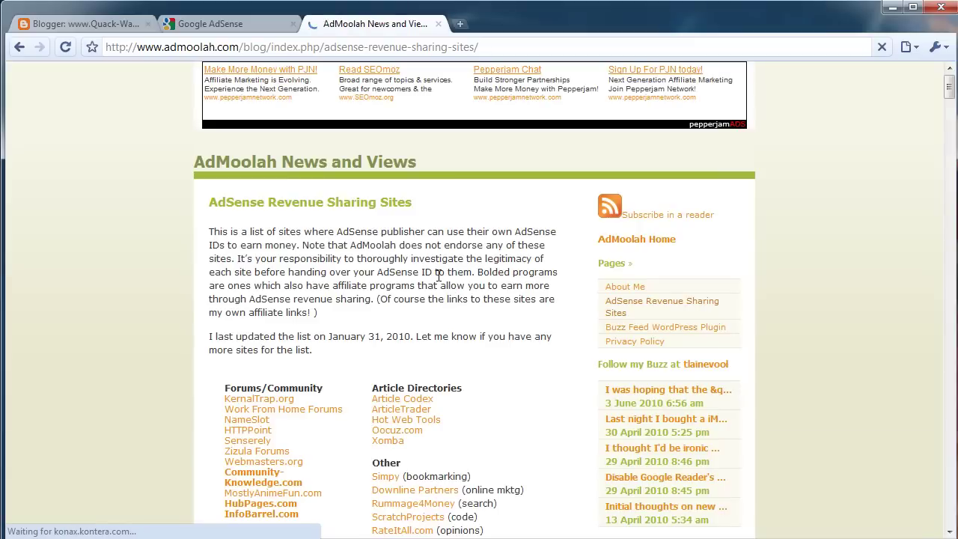
pyautogui.scroll(-3, 434, 274)
pyautogui.moveTo(225, 201); pyautogui.dragTo(571, 397)
pyautogui.click(566, 504)
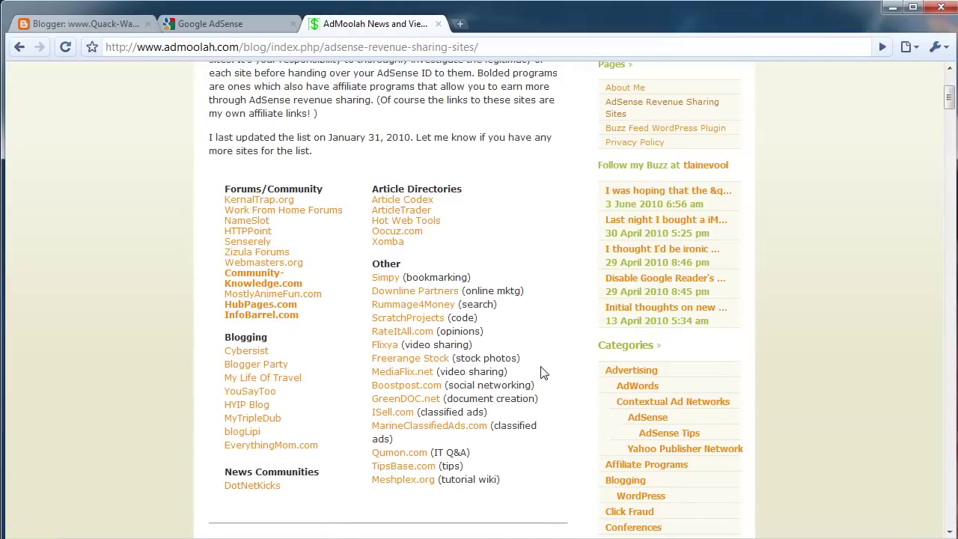
pyautogui.moveTo(531, 479); pyautogui.dragTo(303, 292)
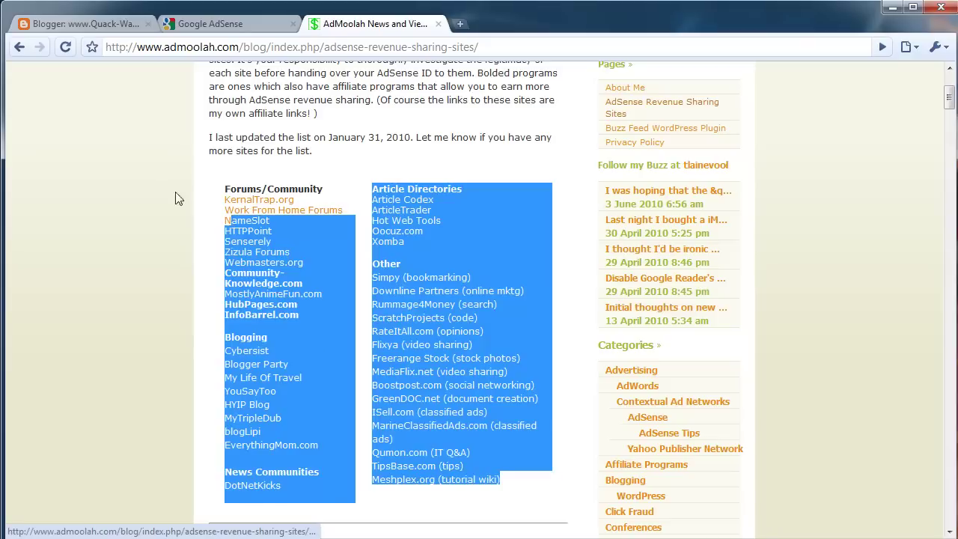
pyautogui.scroll(3, 303, 191)
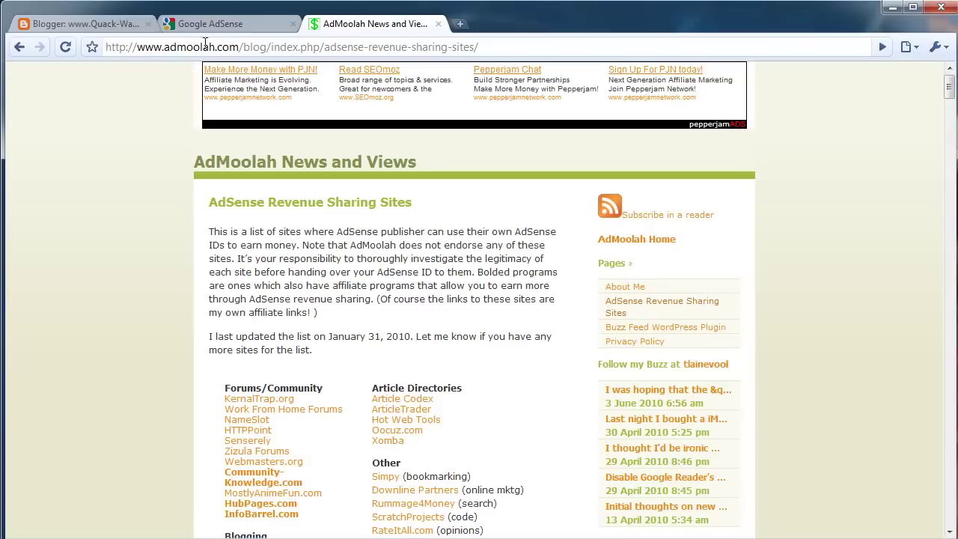
pyautogui.click(221, 27)
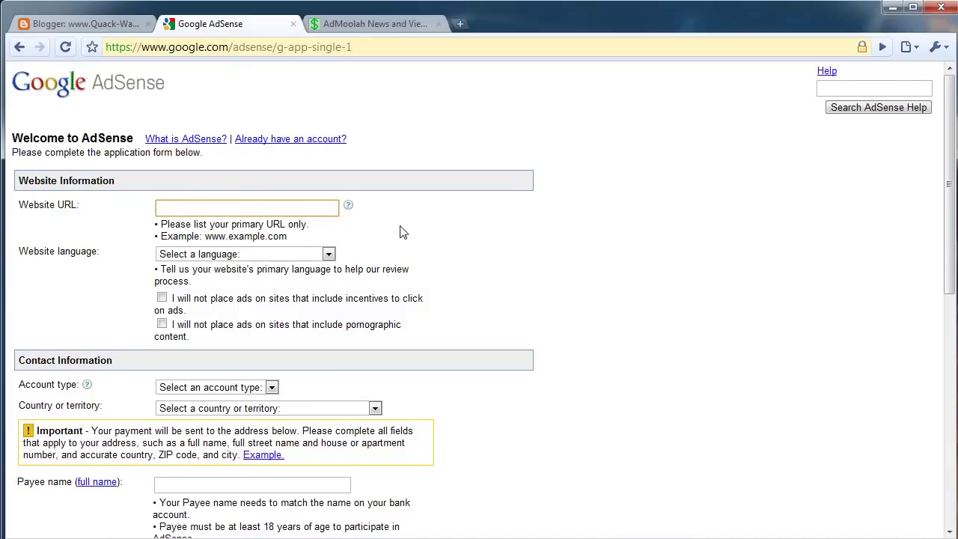
pyautogui.click(348, 205)
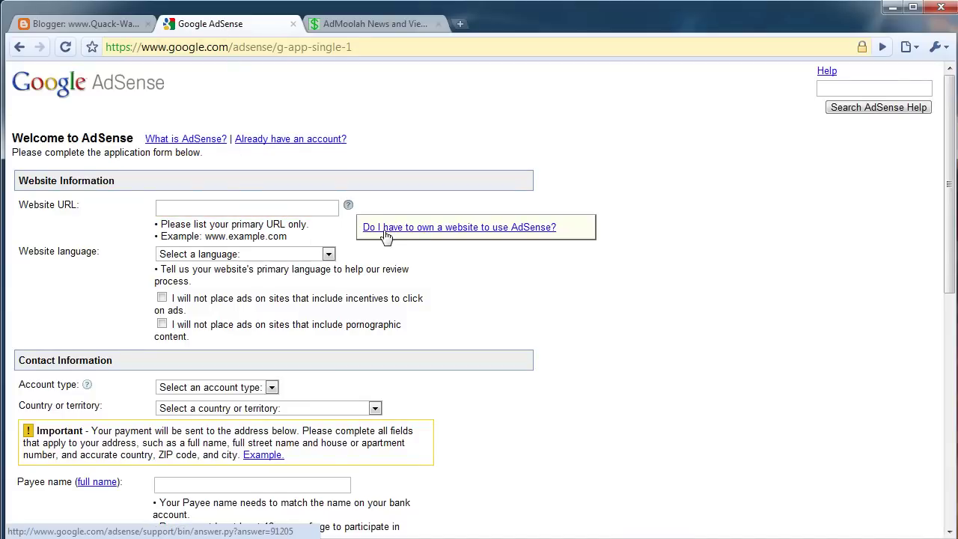
pyautogui.click(386, 235)
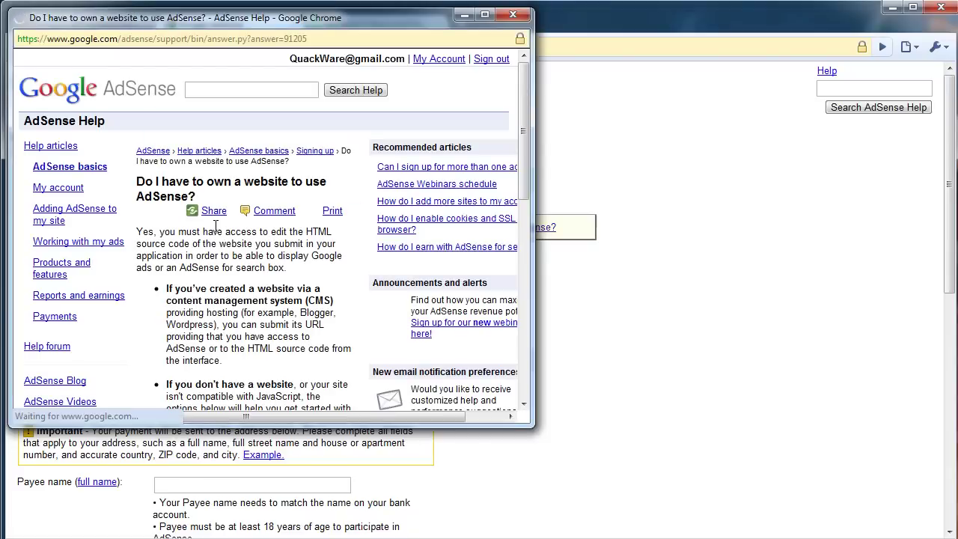
pyautogui.scroll(-5, 326, 337)
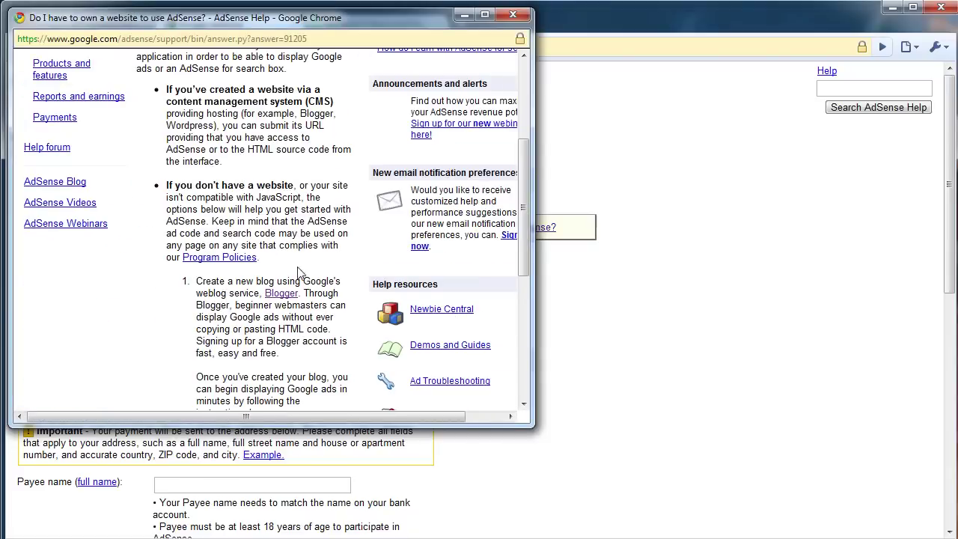
pyautogui.moveTo(182, 125); pyautogui.dragTo(166, 96)
pyautogui.click(249, 182)
pyautogui.scroll(-6, 292, 207)
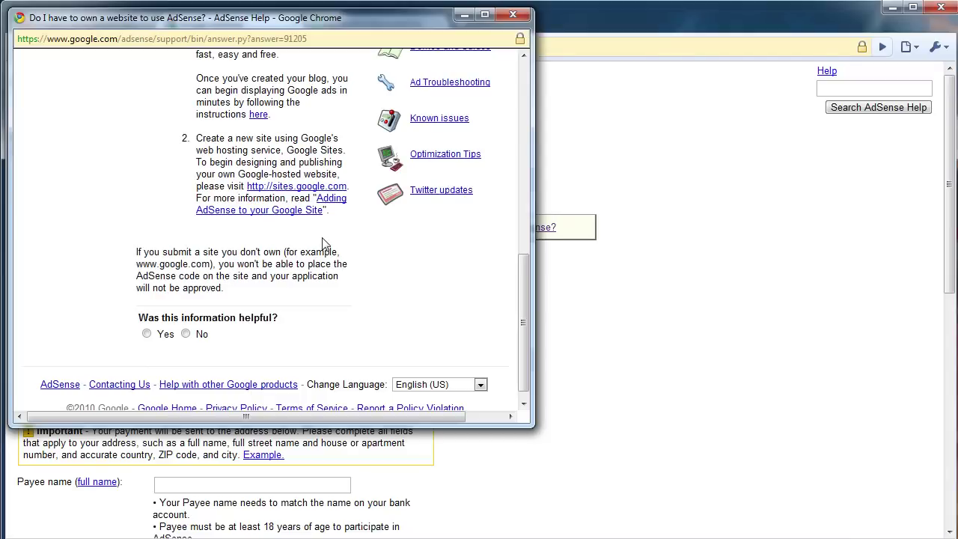
pyautogui.scroll(10, 323, 244)
pyautogui.click(511, 16)
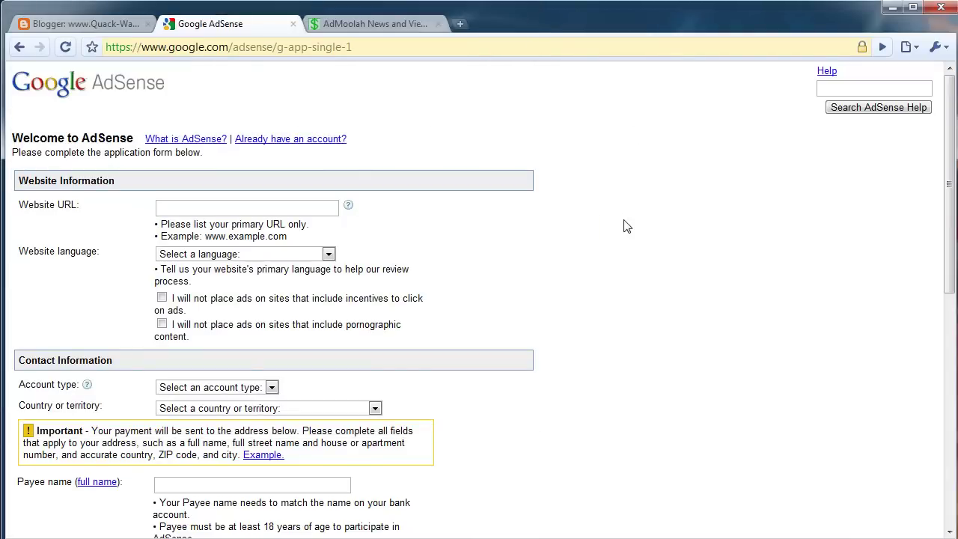
# Flip repeatedly between the Blogger new post, AdSense application and AdMoolah tabs
pyautogui.scroll(-5, 626, 225)
pyautogui.scroll(5, 627, 226)
pyautogui.click(86, 24)
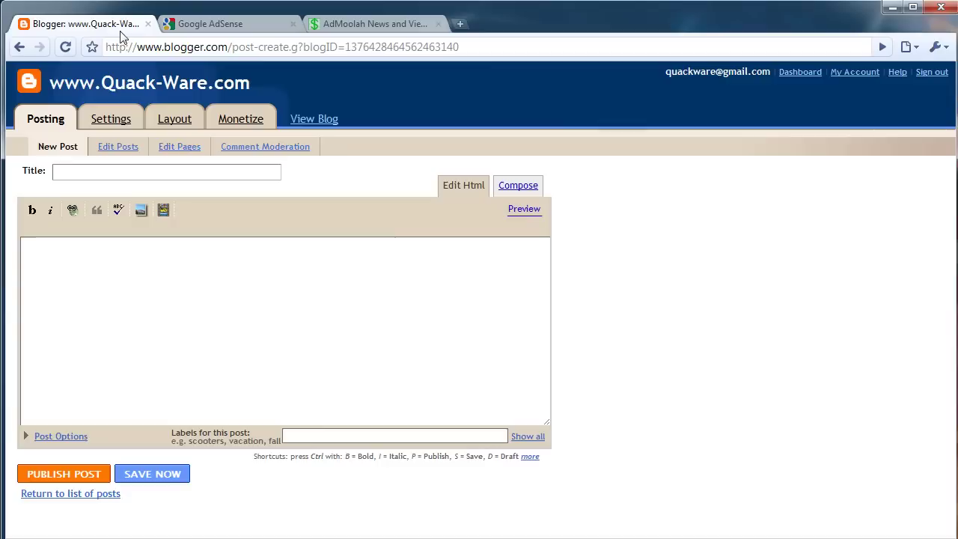
pyautogui.click(213, 26)
pyautogui.click(376, 24)
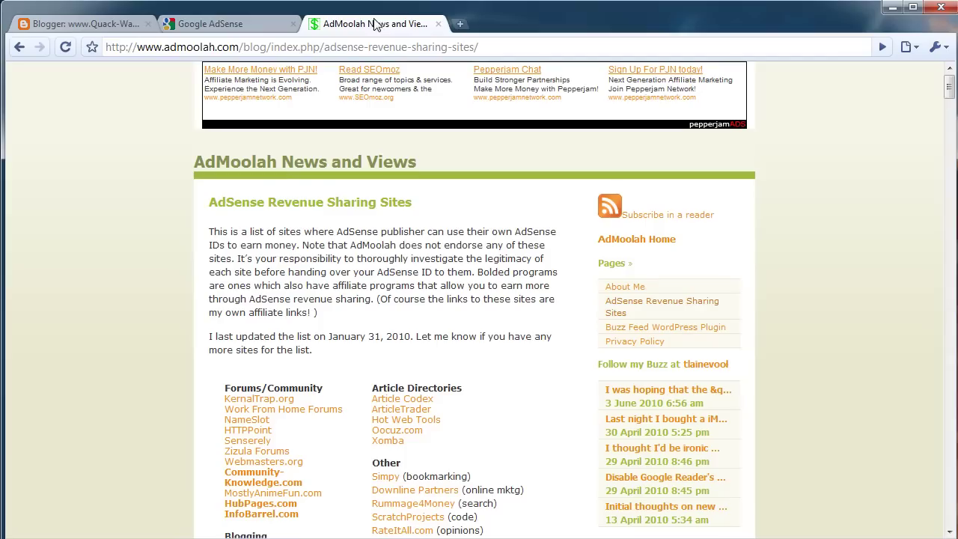
pyautogui.click(99, 23)
pyautogui.click(213, 24)
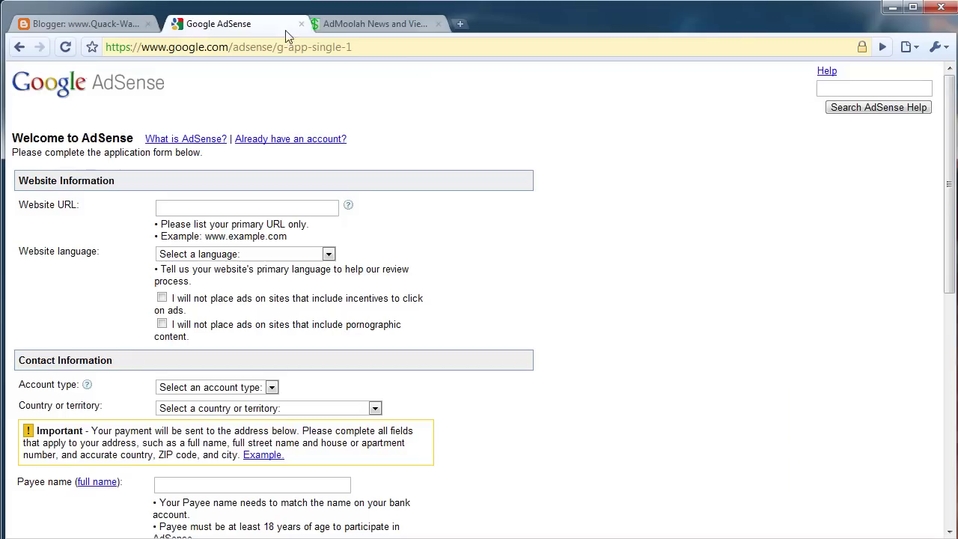
pyautogui.click(374, 24)
pyautogui.click(118, 28)
pyautogui.click(213, 24)
pyautogui.click(375, 24)
pyautogui.click(99, 24)
pyautogui.click(269, 25)
pyautogui.click(374, 24)
pyautogui.click(100, 24)
pyautogui.click(213, 24)
pyautogui.click(119, 24)
pyautogui.click(213, 24)
pyautogui.click(374, 24)
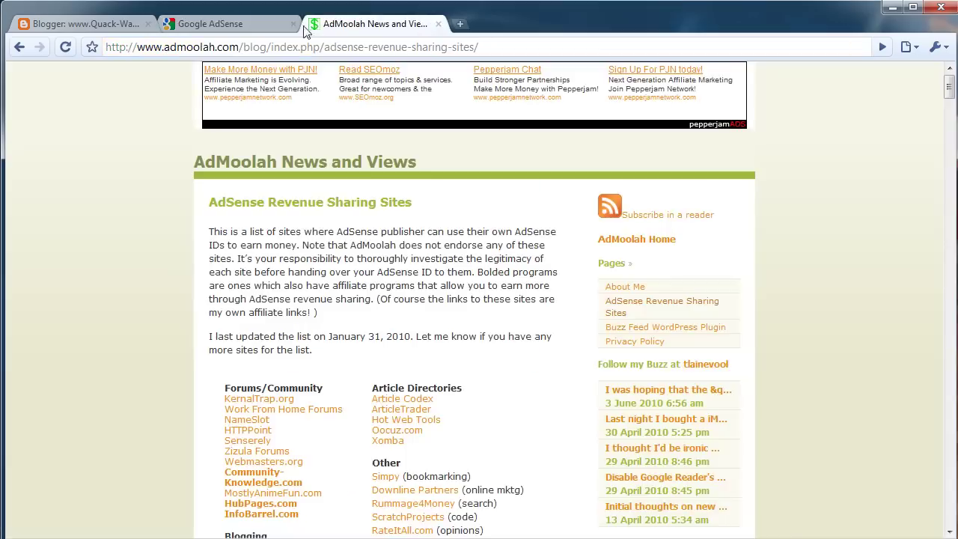
pyautogui.click(213, 24)
pyautogui.click(99, 24)
pyautogui.click(213, 24)
pyautogui.click(374, 24)
pyautogui.click(213, 24)
pyautogui.click(100, 23)
pyautogui.click(213, 24)
pyautogui.click(374, 24)
pyautogui.click(213, 24)
pyautogui.click(100, 24)
# Close the AdMoolah tab, leaving Blogger's blank New Post editor in front
pyautogui.click(374, 24)
pyautogui.click(213, 24)
pyautogui.click(100, 24)
pyautogui.click(374, 24)
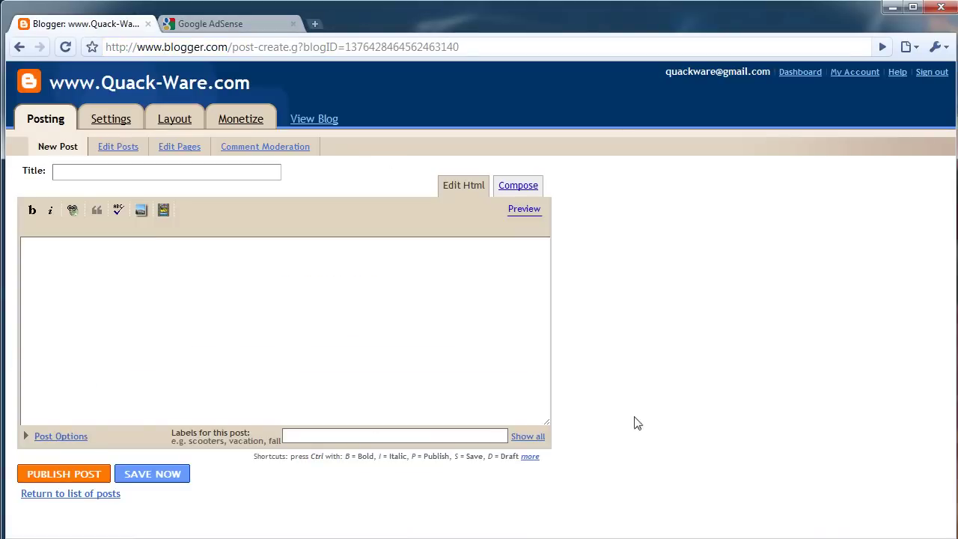